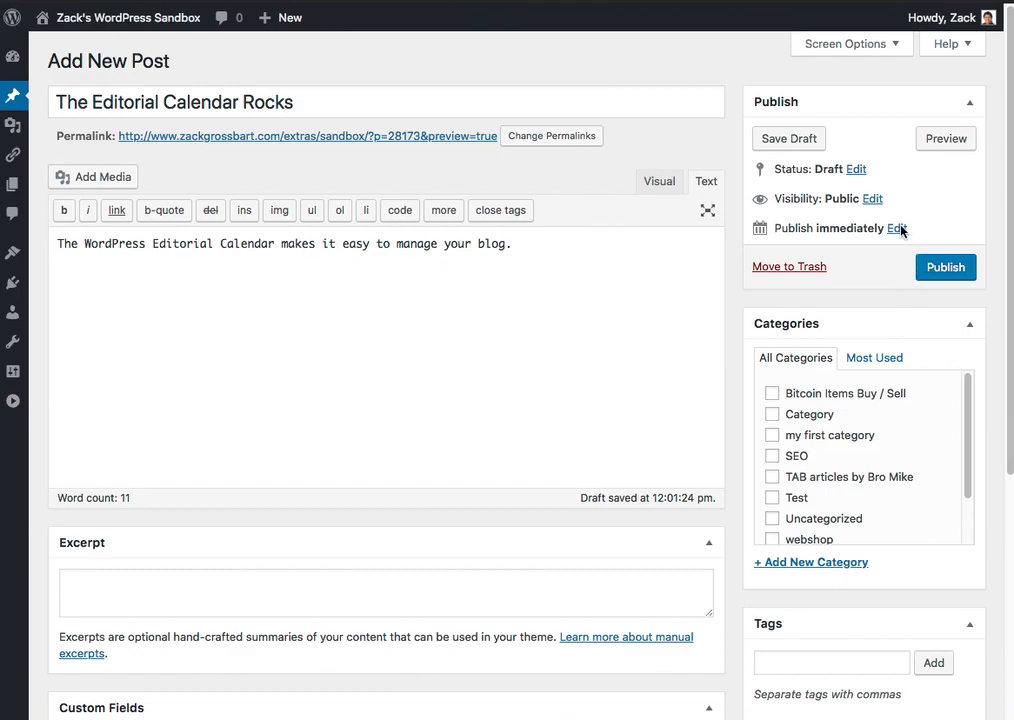
# Step: Schedule the post "The Editorial Calendar Rocks" for publication on May 27, 2018 at 12:00
pyautogui.click(897, 228)
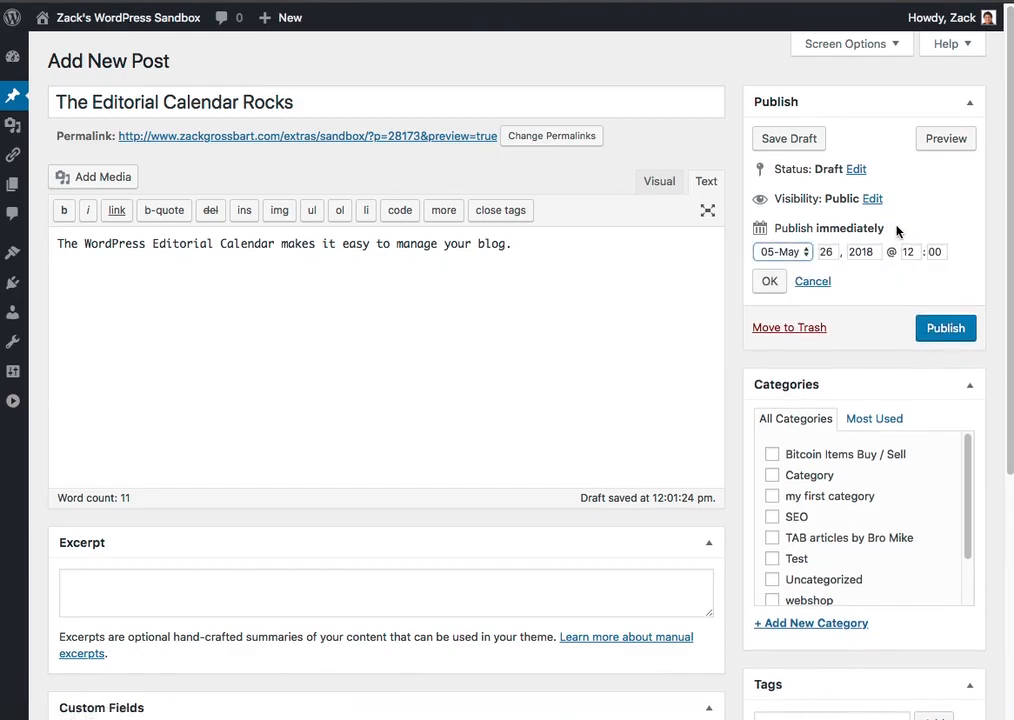
pyautogui.click(826, 252)
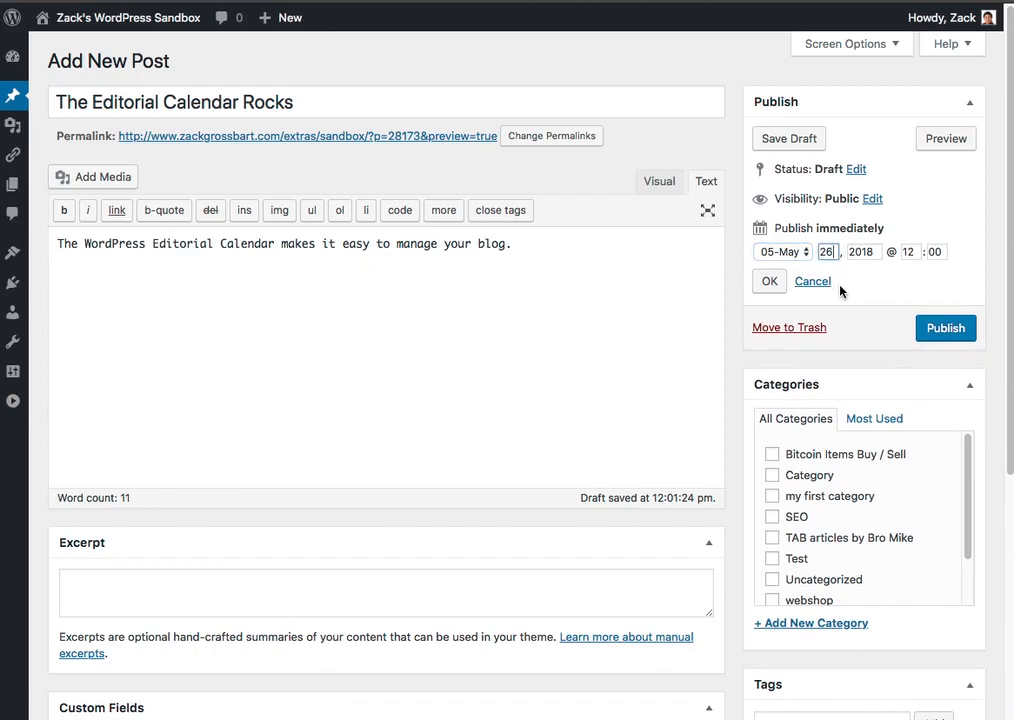
pyautogui.press('BackSpace')
pyautogui.write('7')
pyautogui.click(769, 281)
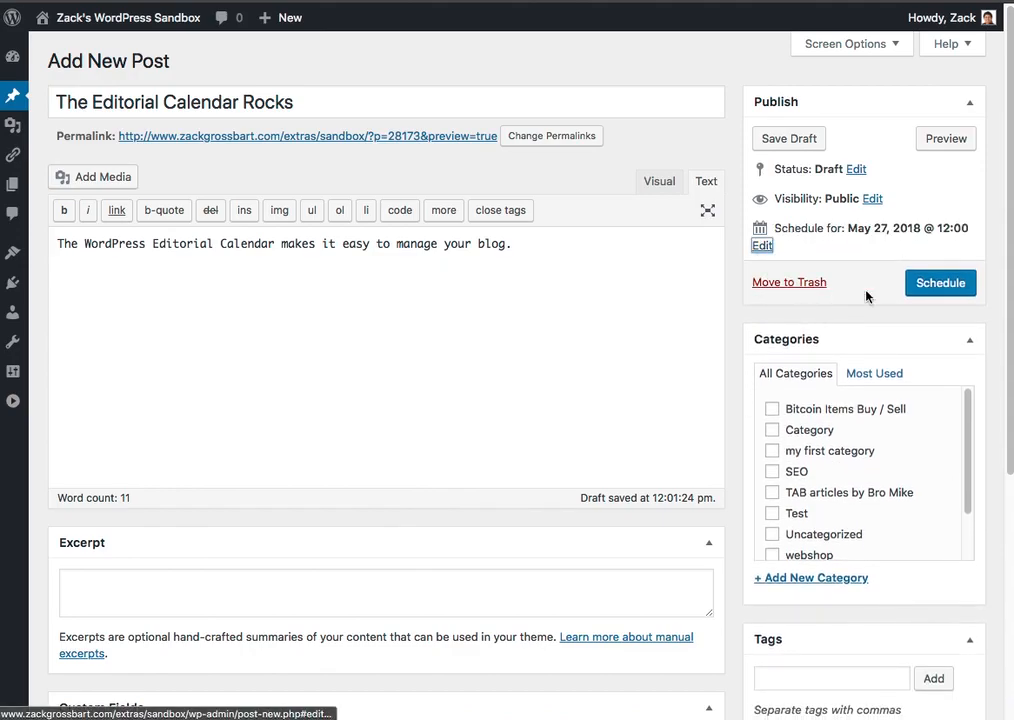
pyautogui.click(925, 290)
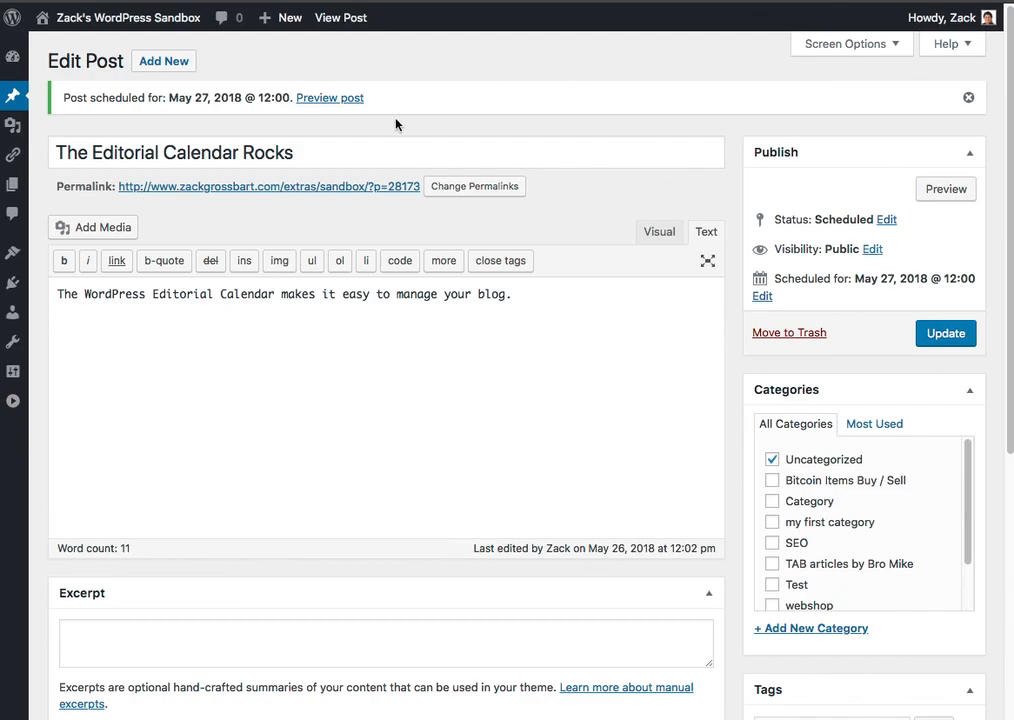
# Step: Open the posts calendar, browse back to the April–May 2018 weeks, and return to today's week
pyautogui.moveTo(14, 100)
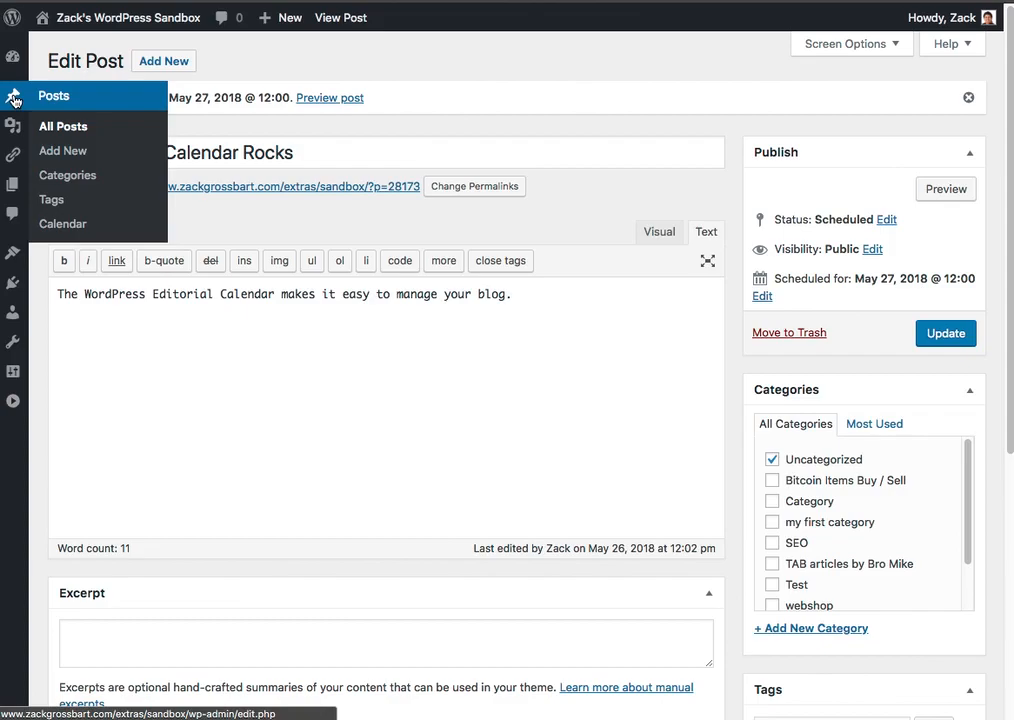
pyautogui.click(79, 233)
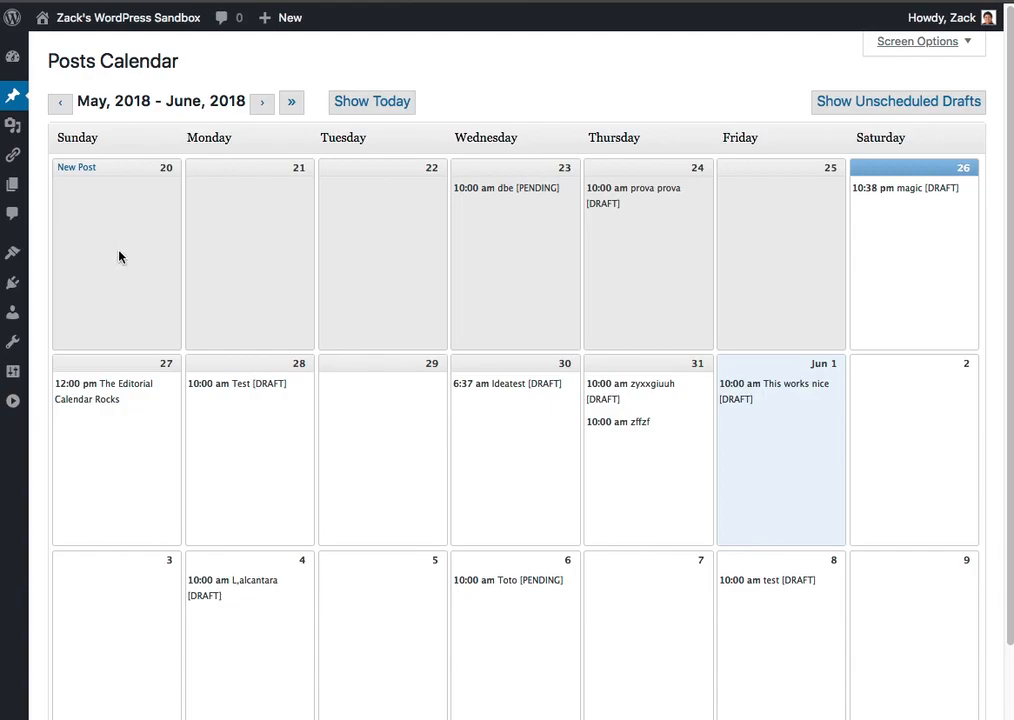
pyautogui.moveTo(94, 390)
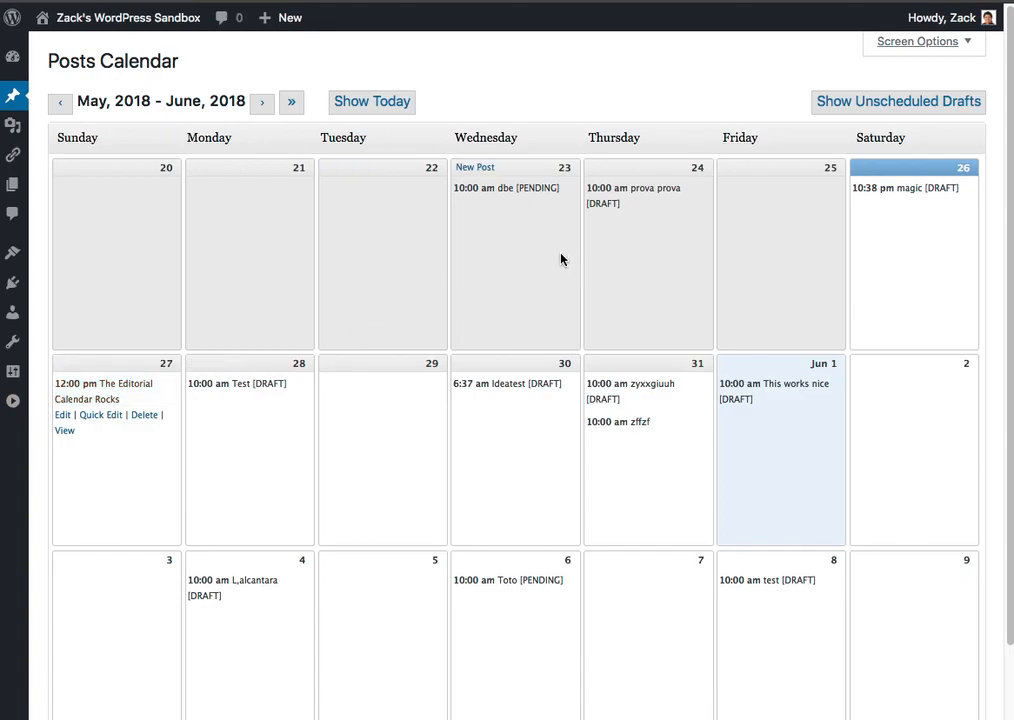
pyautogui.scroll(4, 560, 260)
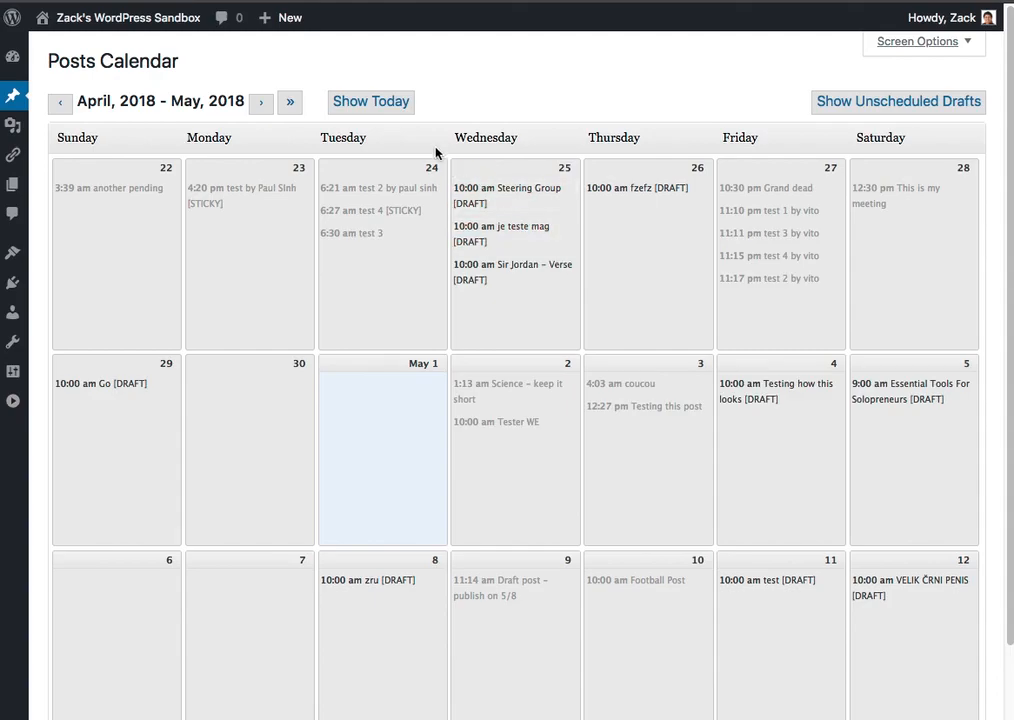
pyautogui.click(380, 107)
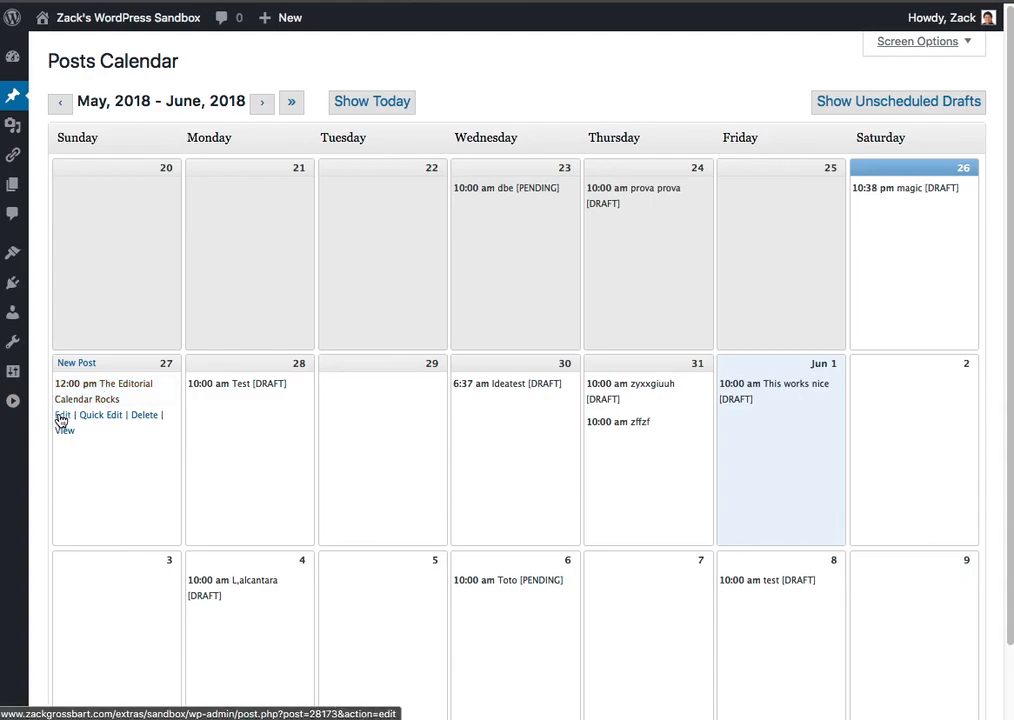
# Step: View the quick-edit details of "The Editorial Calendar Rocks" without changing them, and move the post to May 29 in the calendar
pyautogui.click(94, 421)
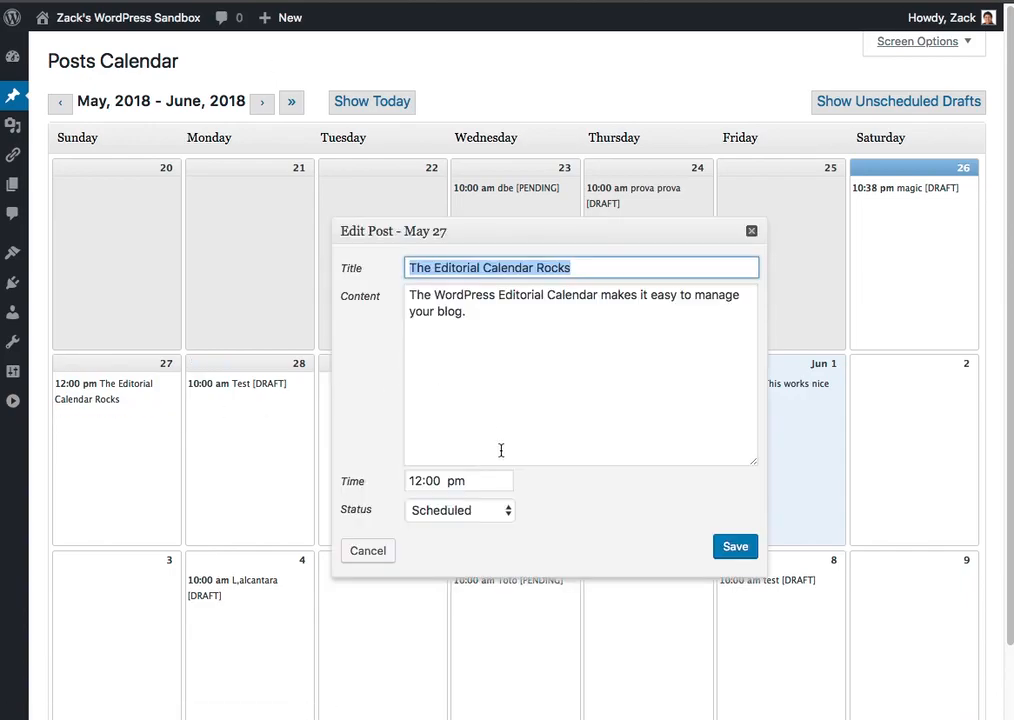
pyautogui.click(752, 232)
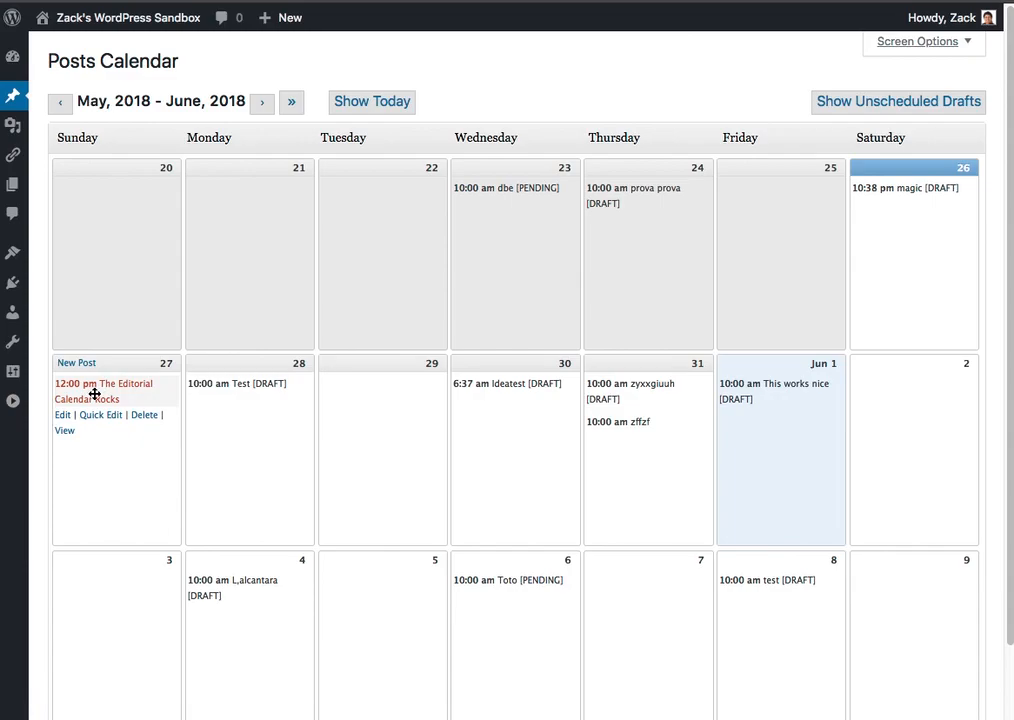
pyautogui.moveTo(94, 394); pyautogui.dragTo(380, 429)
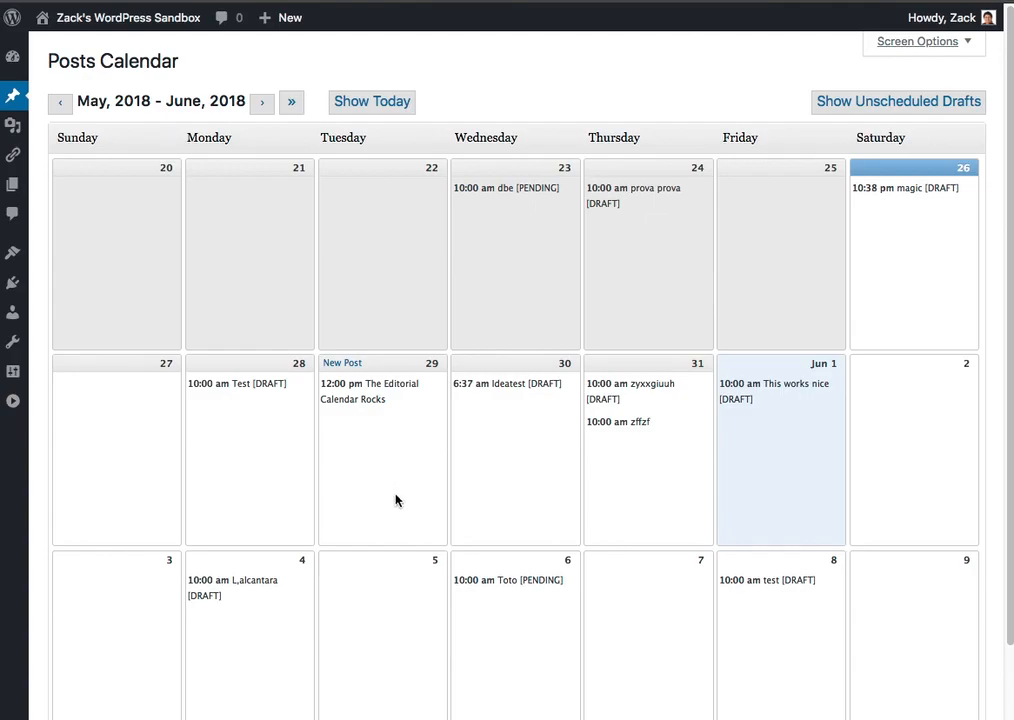
# Step: Quick-edit "The Editorial Calendar Rocks" on May 29, setting its status to Draft and its time to 11:00 AM, and save
pyautogui.moveTo(364, 395)
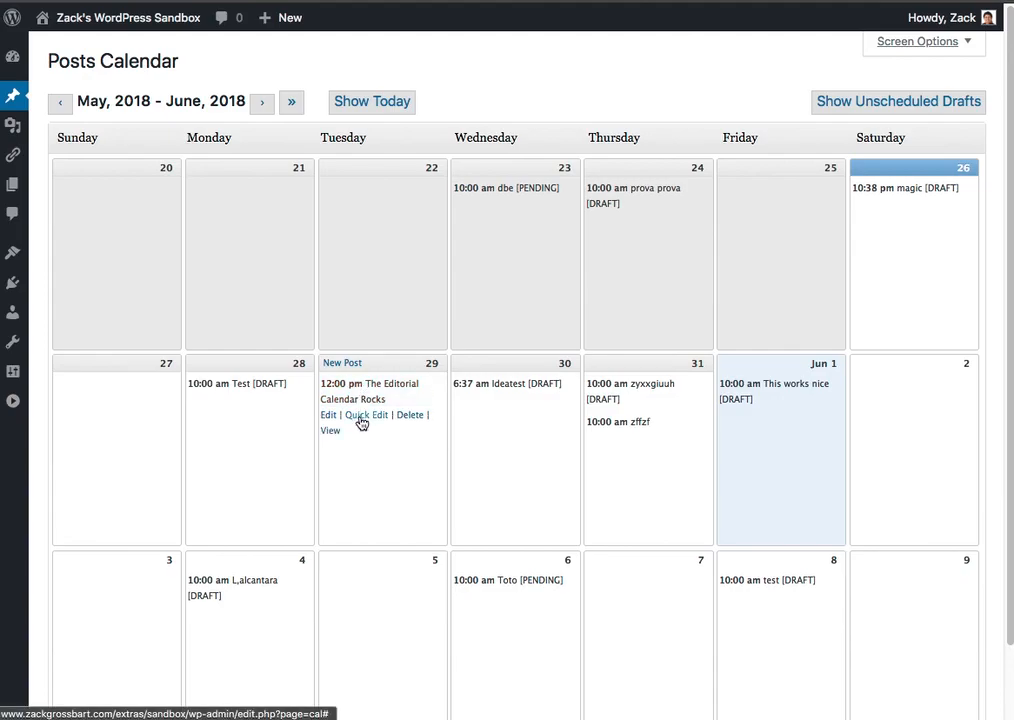
pyautogui.click(362, 423)
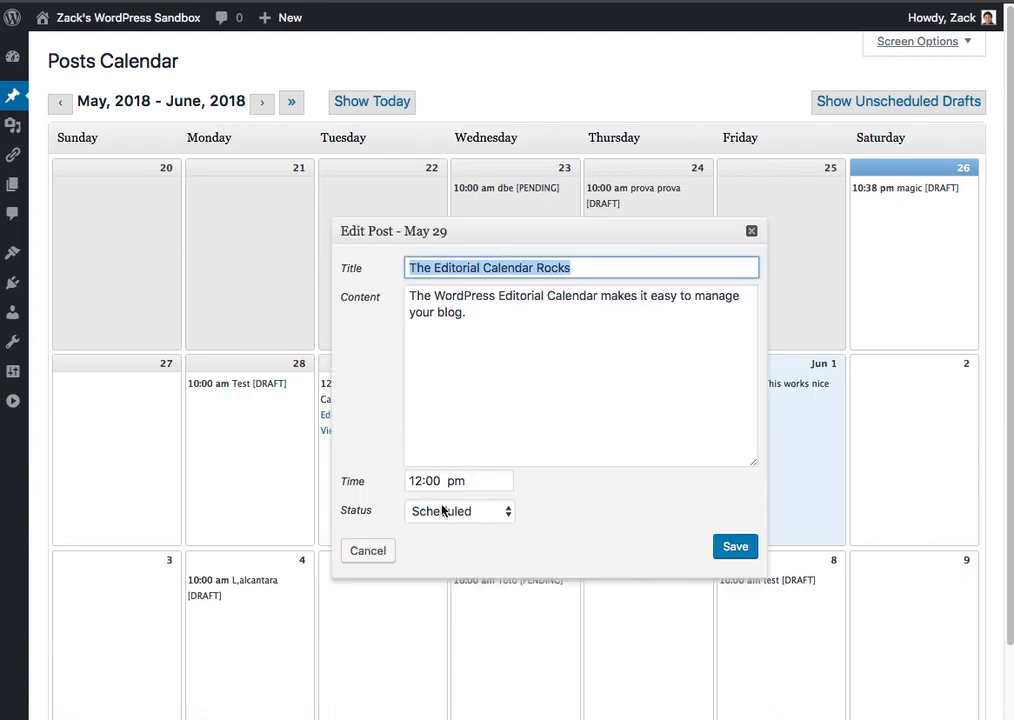
pyautogui.click(442, 510)
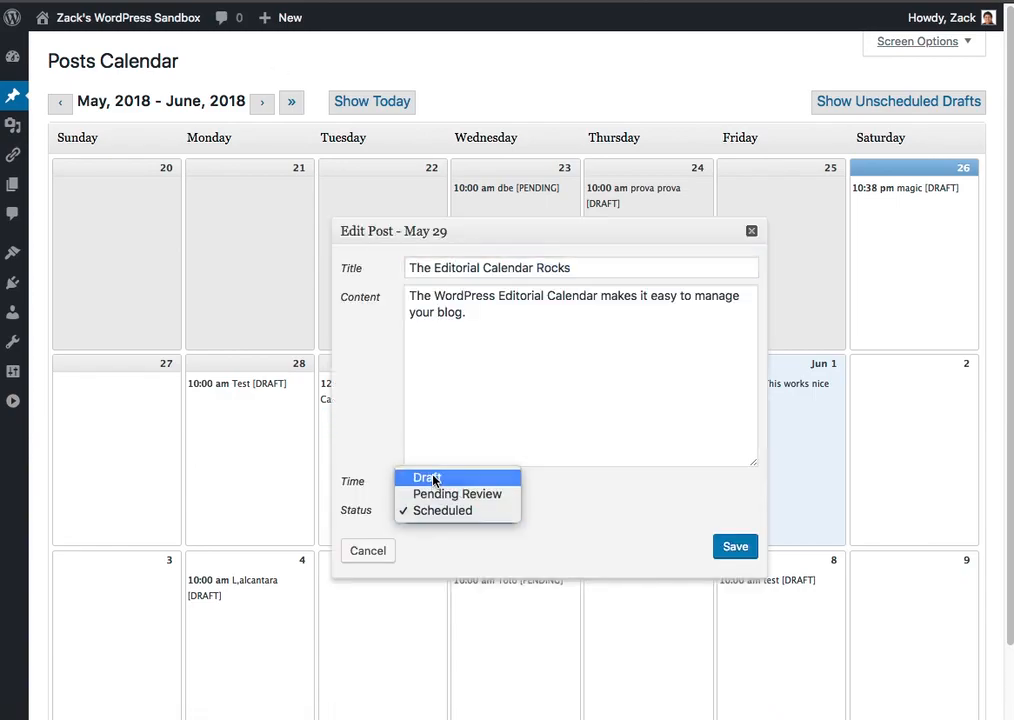
pyautogui.click(432, 479)
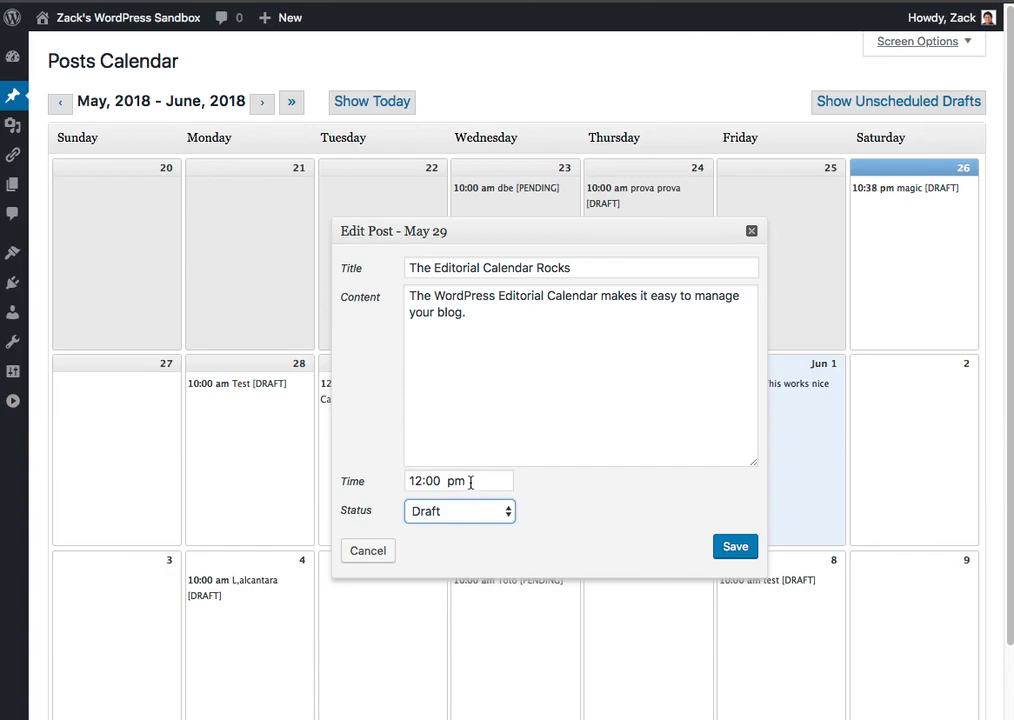
pyautogui.click(471, 482)
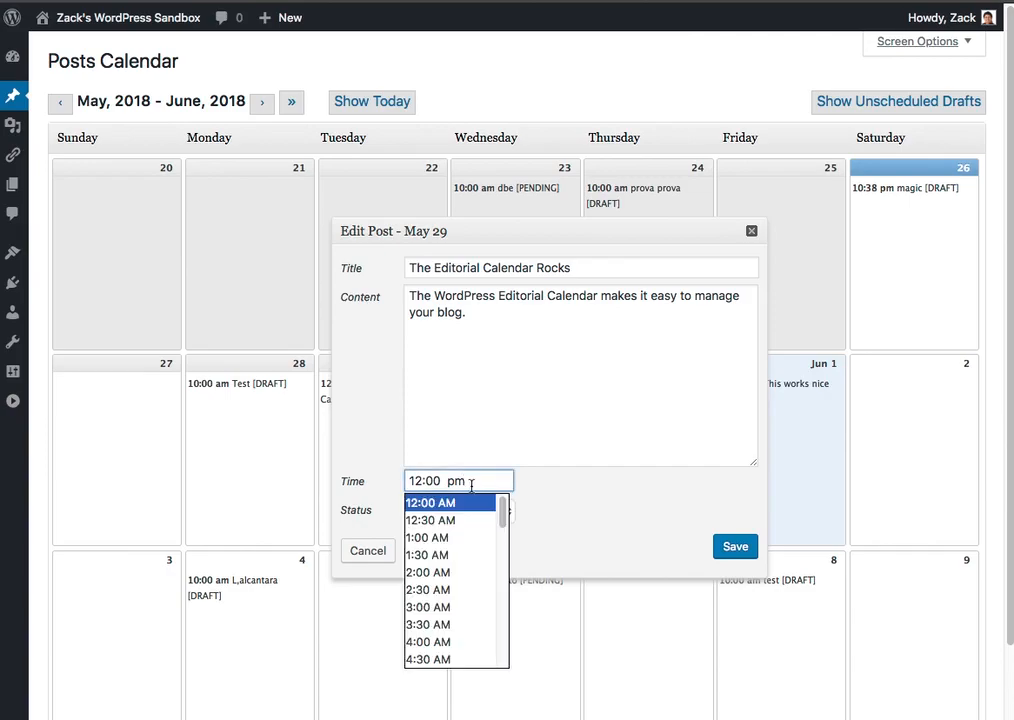
pyautogui.scroll(-1, 478, 600)
pyautogui.scroll(-5, 478, 600)
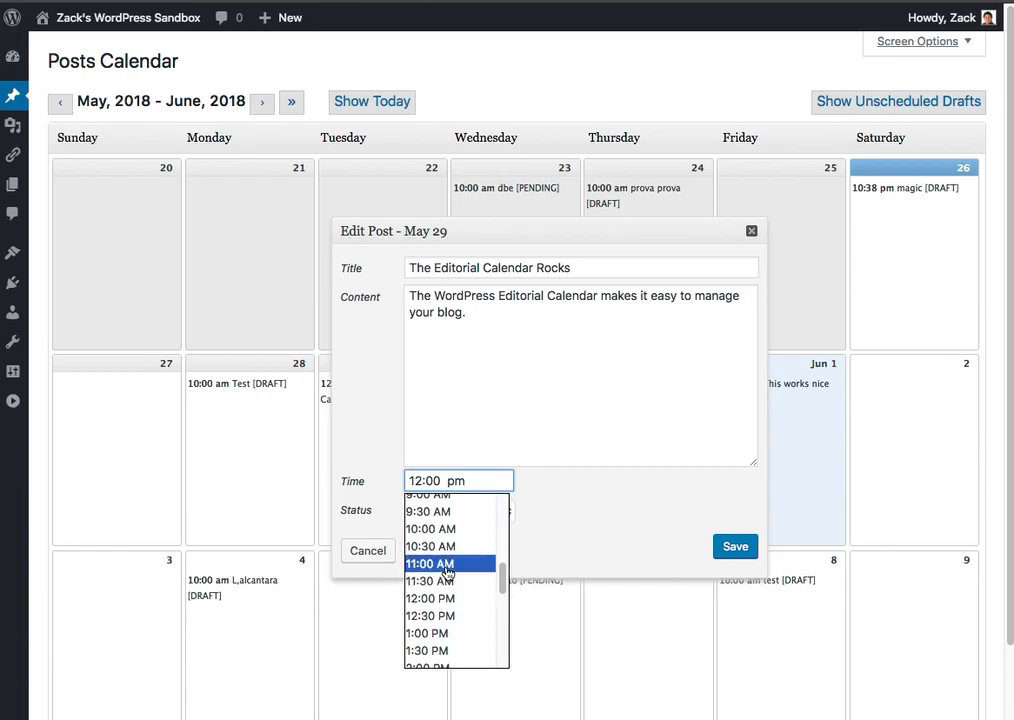
pyautogui.click(447, 567)
pyautogui.click(735, 548)
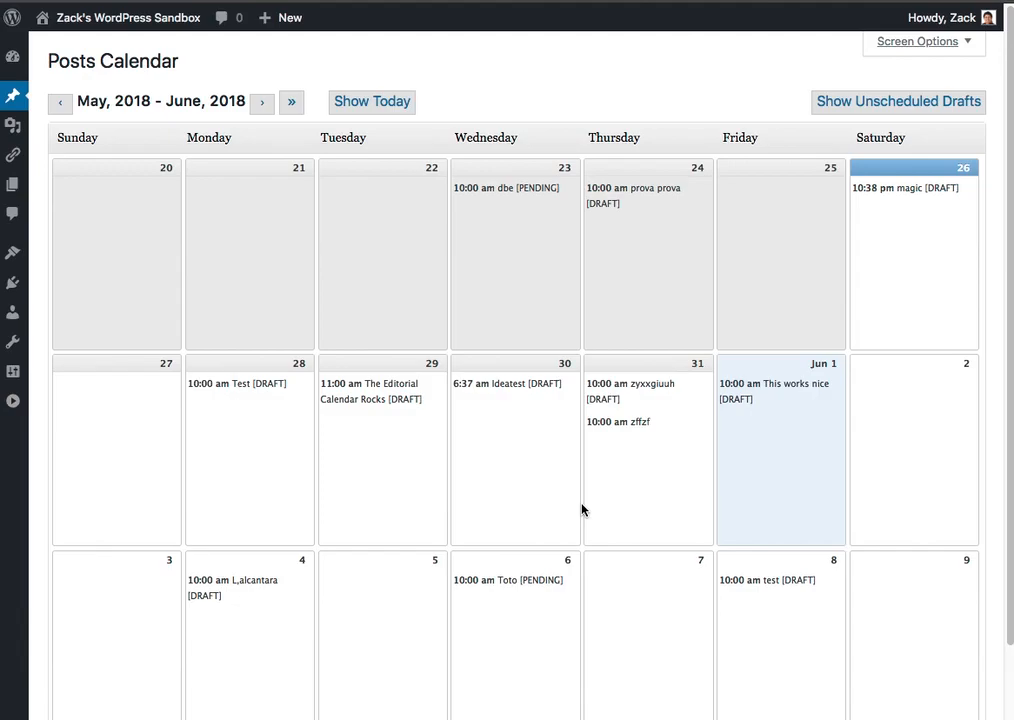
# Step: Move "The Editorial Calendar Rocks" into the unscheduled drafts, and from there onto June 7 in the calendar
pyautogui.click(858, 103)
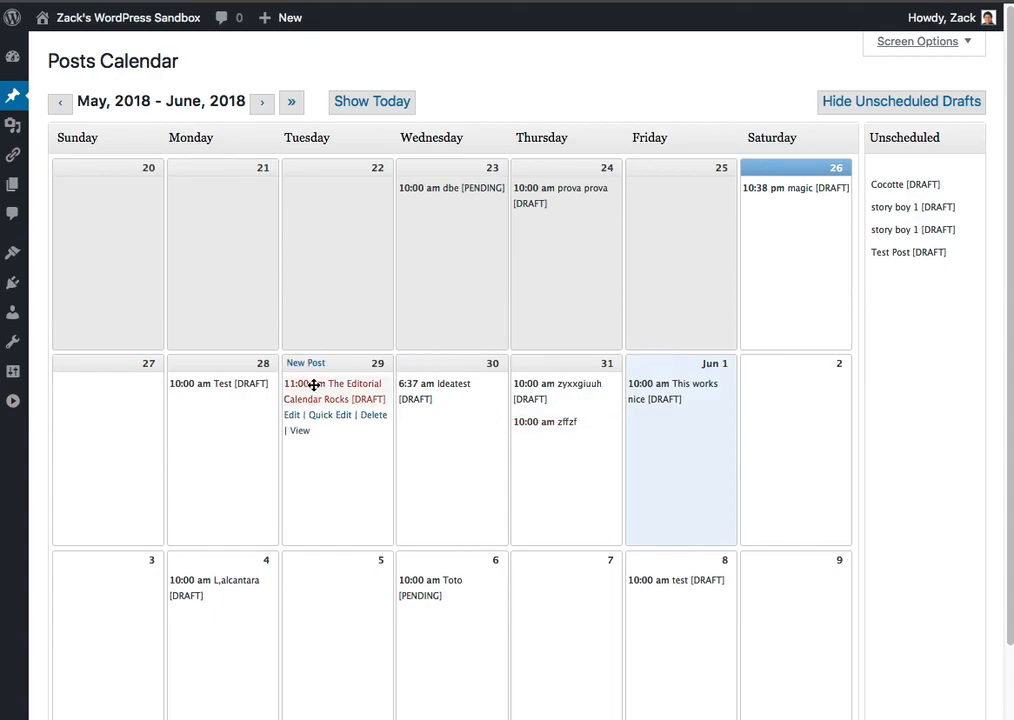
pyautogui.moveTo(313, 385); pyautogui.dragTo(903, 393)
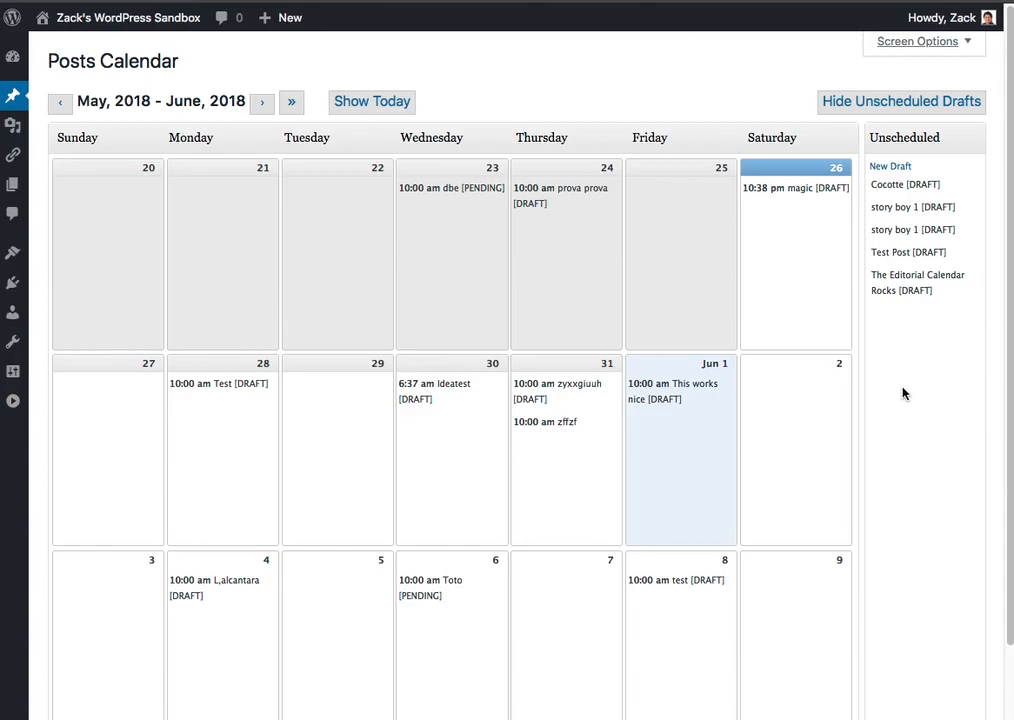
pyautogui.moveTo(901, 285); pyautogui.dragTo(576, 606)
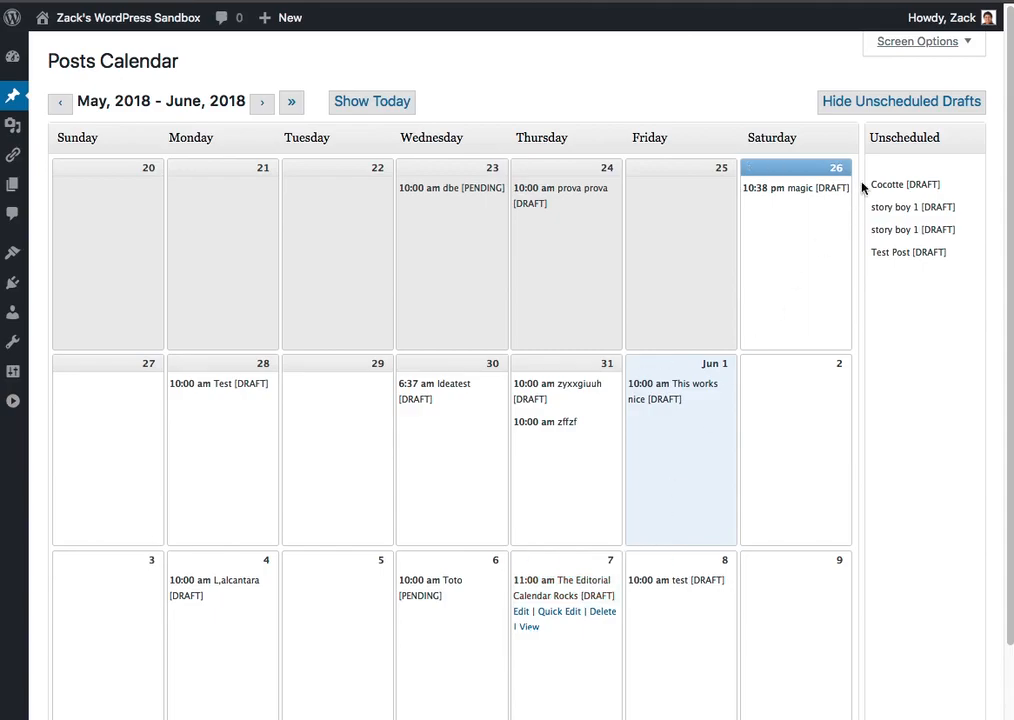
pyautogui.click(898, 104)
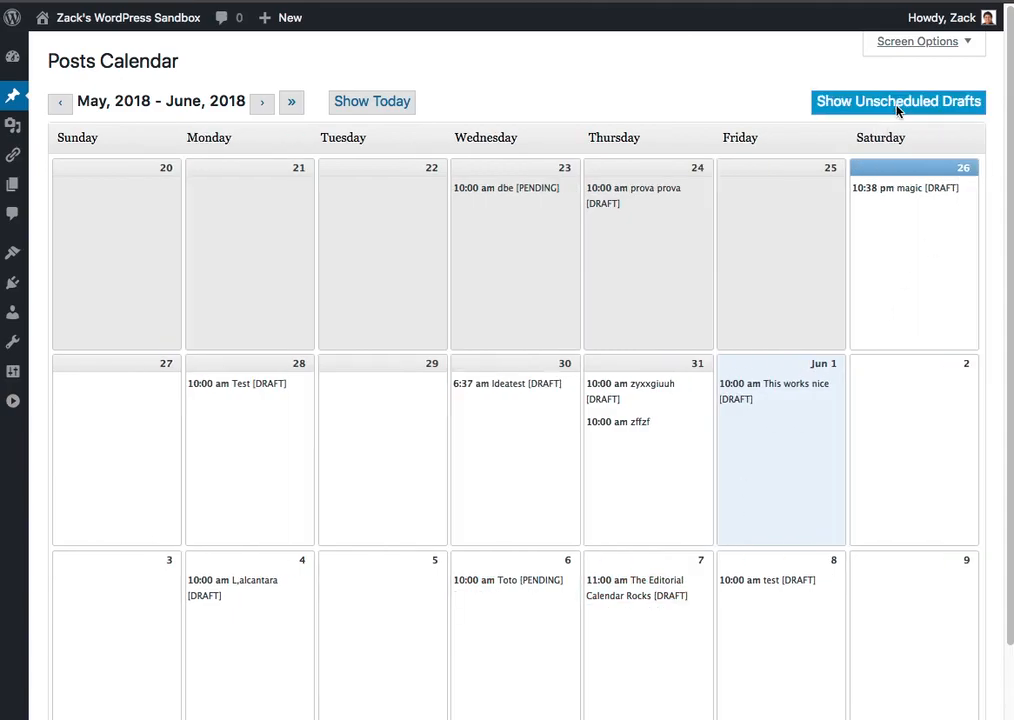
# Step: Search the plugin directory for "Editorial Calendar" and view that plugin's details
pyautogui.moveTo(8, 287)
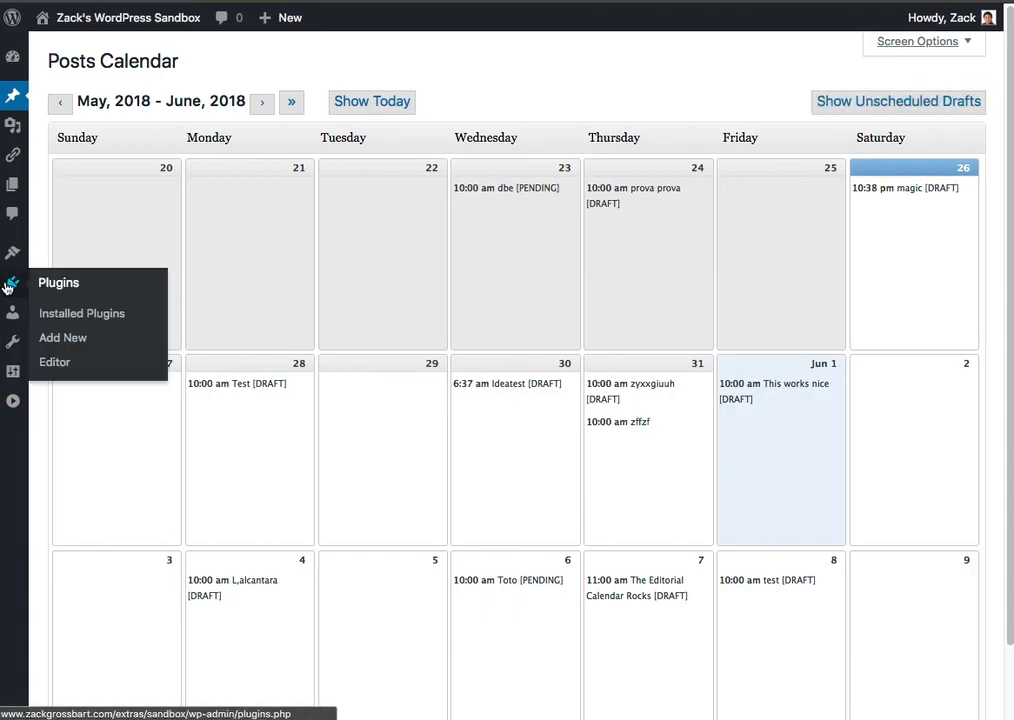
pyautogui.click(77, 340)
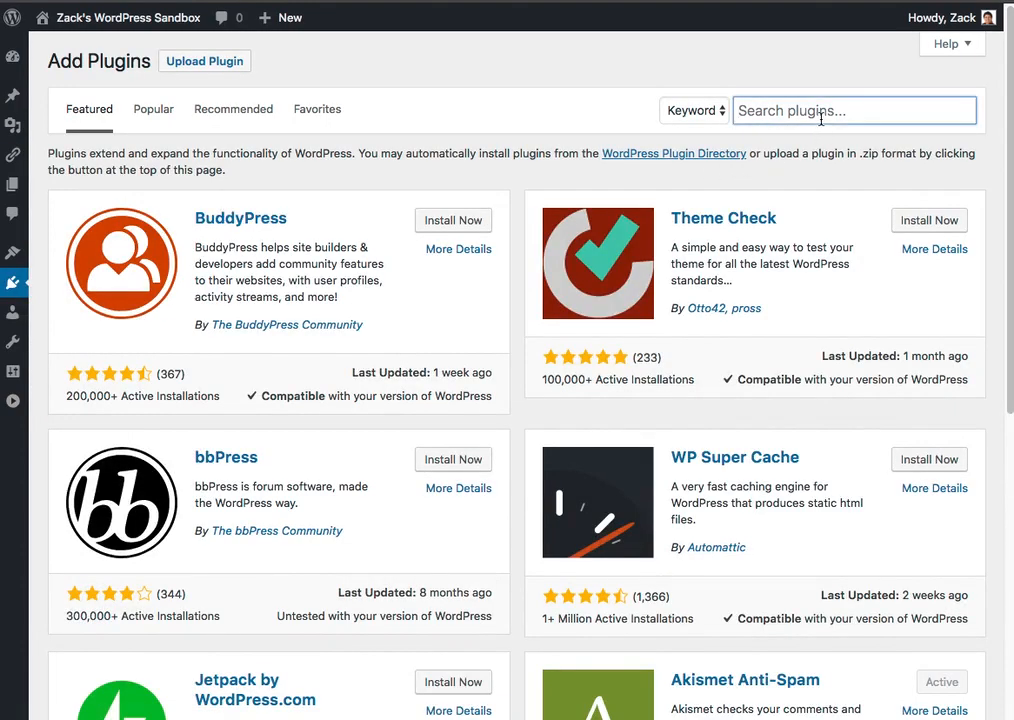
pyautogui.write('Editorial Calendar')
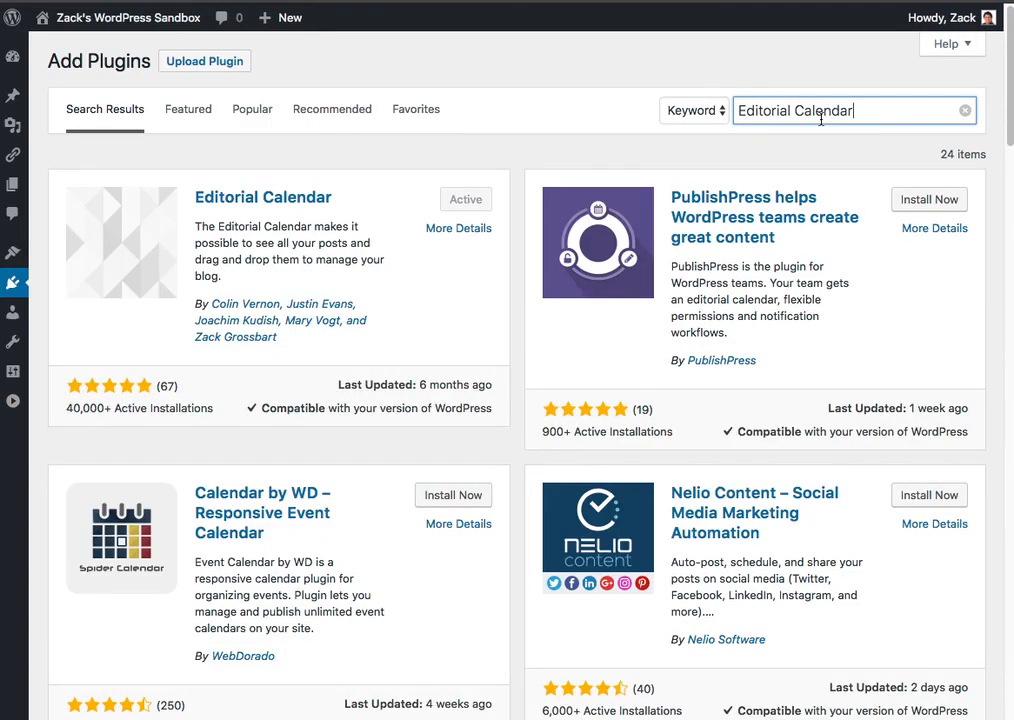
pyautogui.click(455, 230)
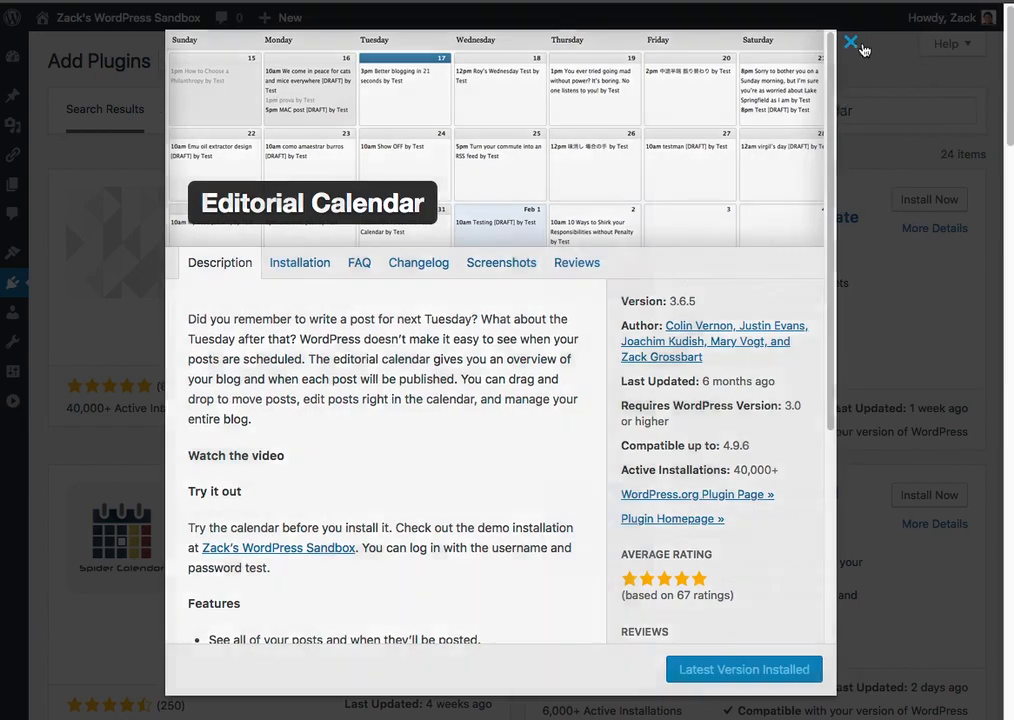
pyautogui.click(859, 45)
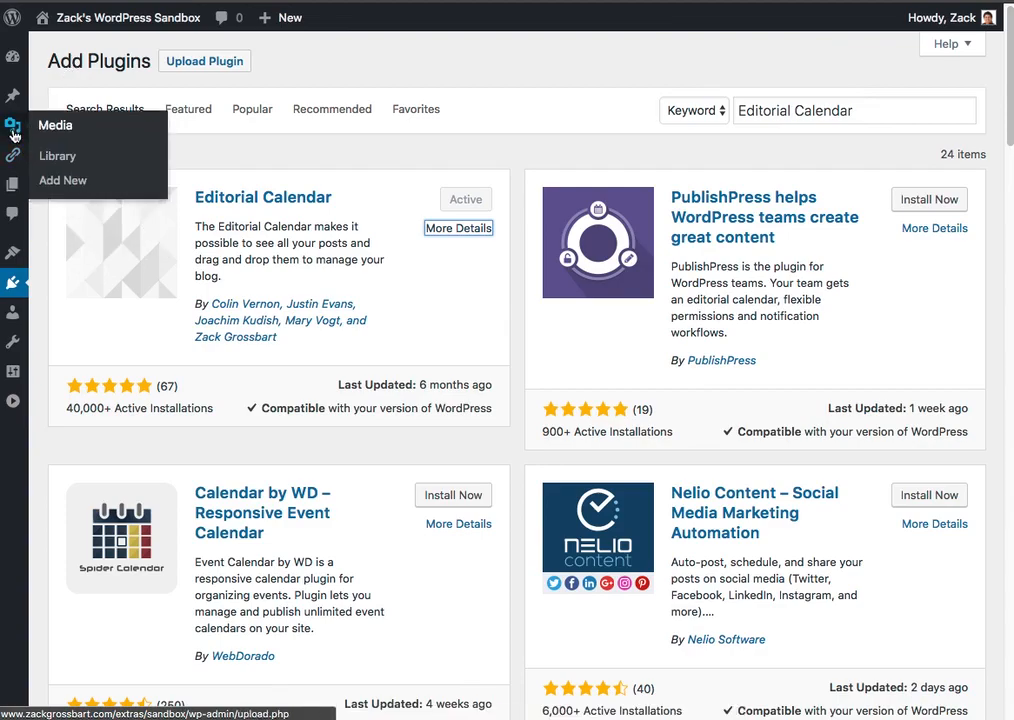
# Step: Return to the posts calendar and set it to show 8 weeks at a time
pyautogui.moveTo(14, 95)
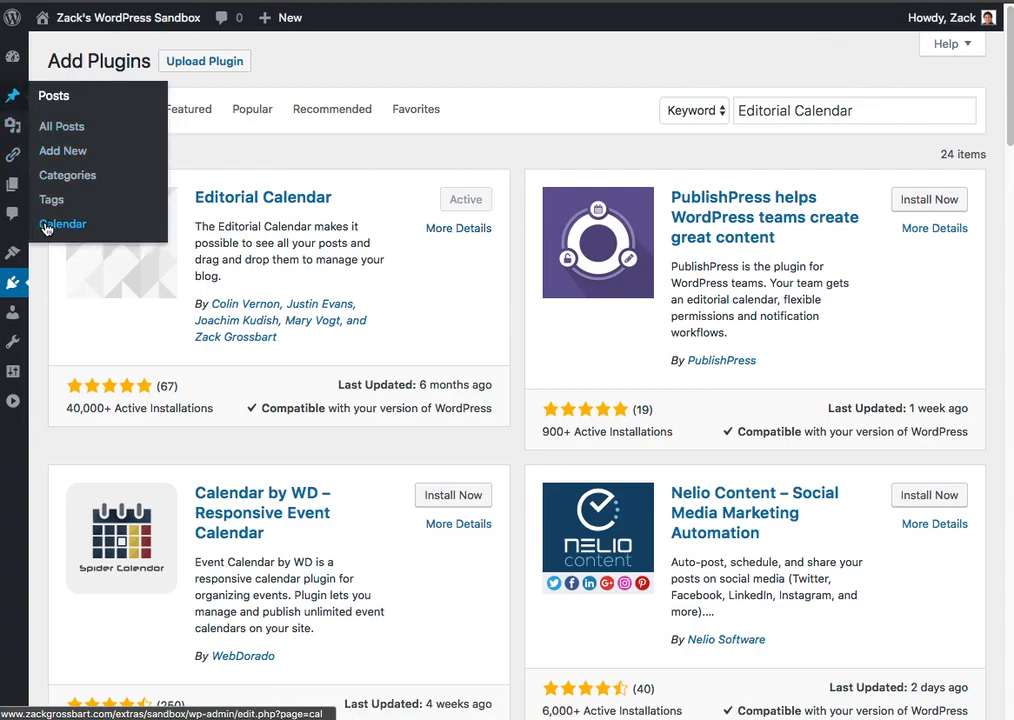
pyautogui.click(46, 224)
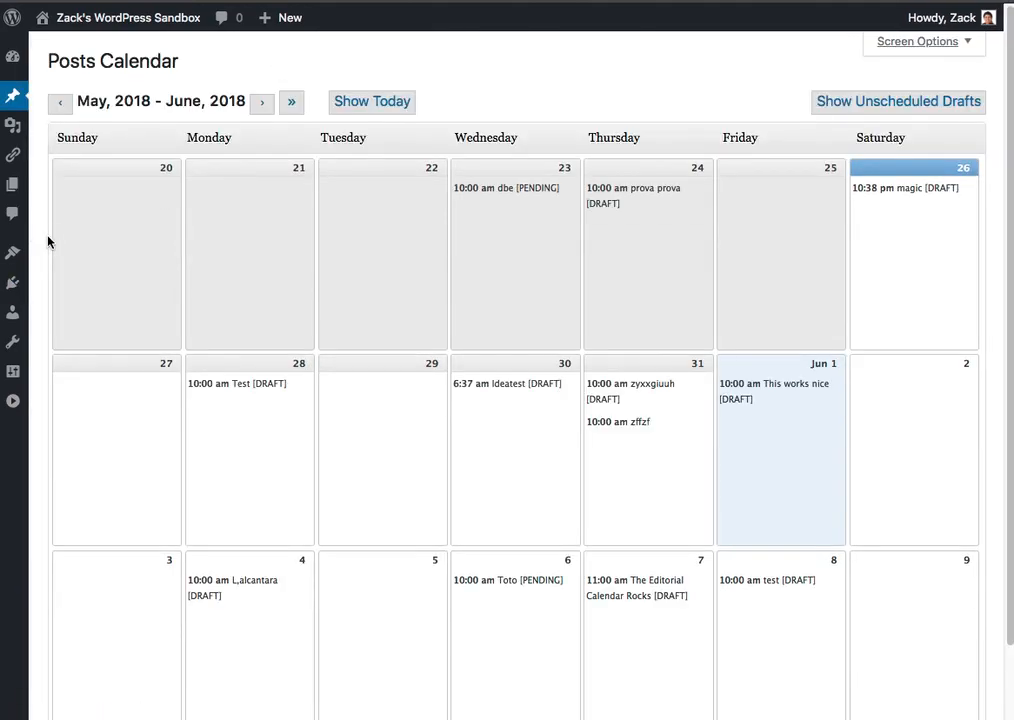
pyautogui.click(915, 45)
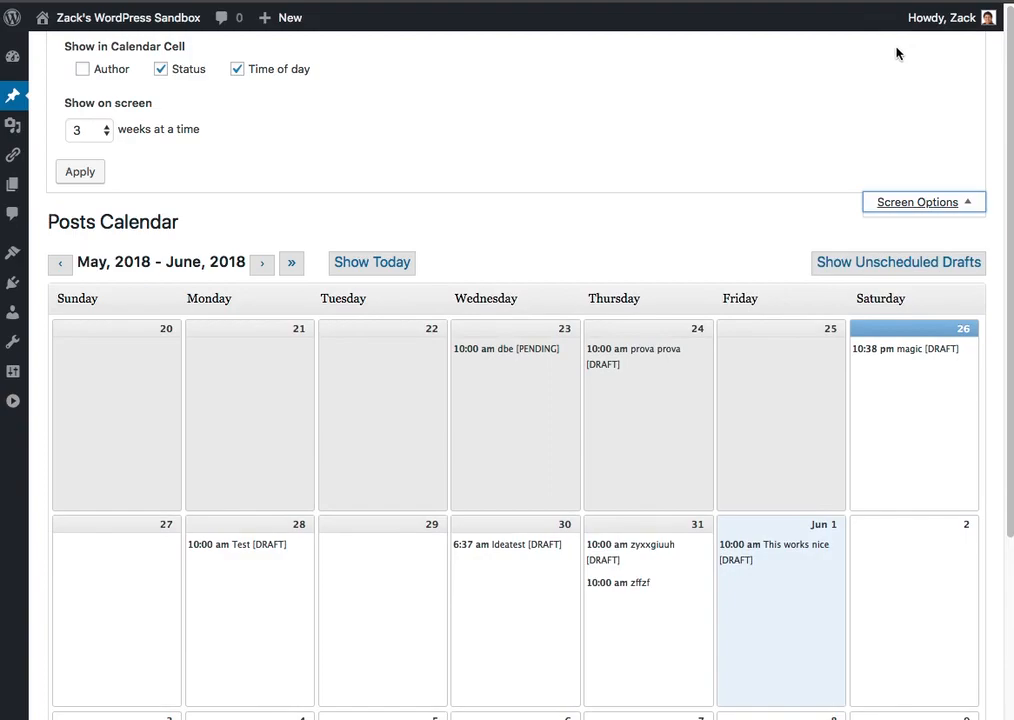
pyautogui.click(81, 129)
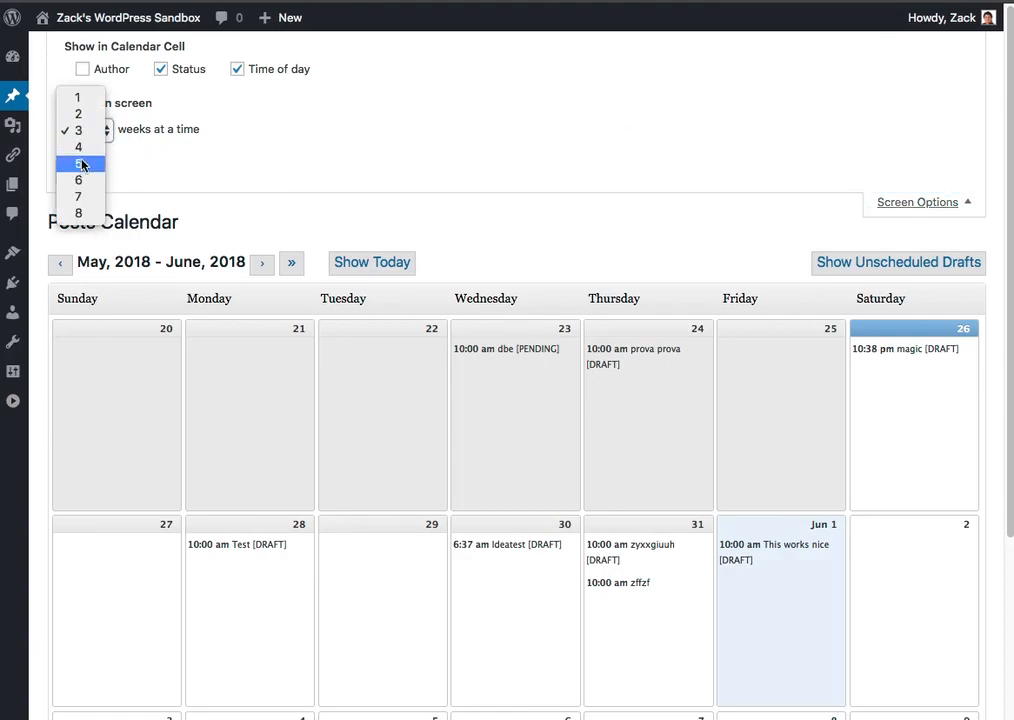
pyautogui.click(81, 215)
pyautogui.click(86, 176)
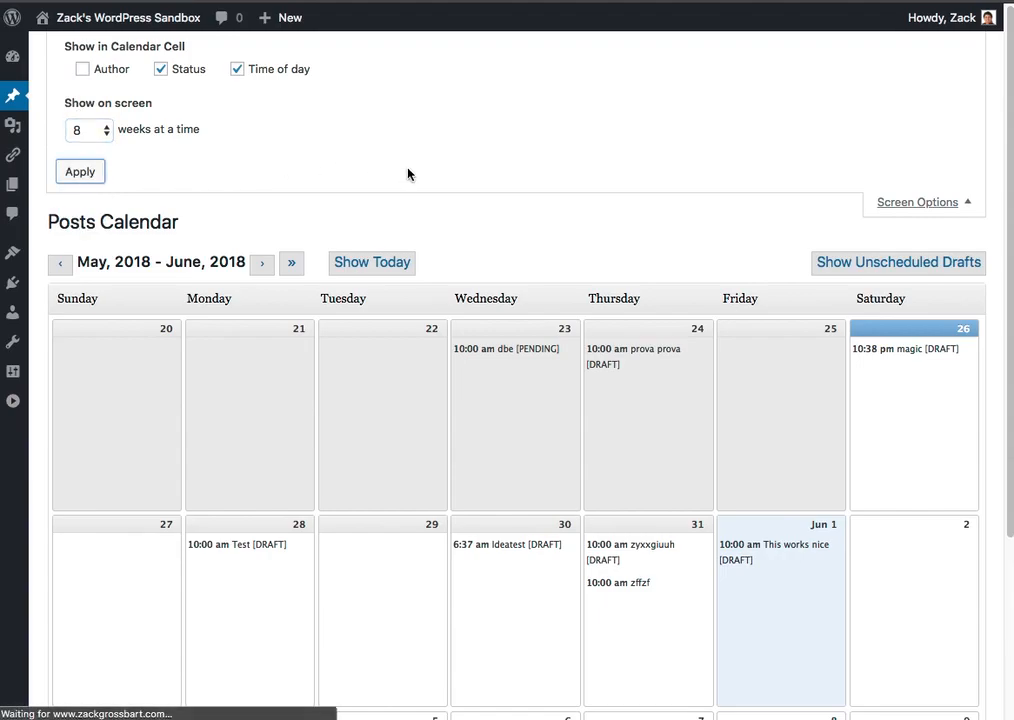